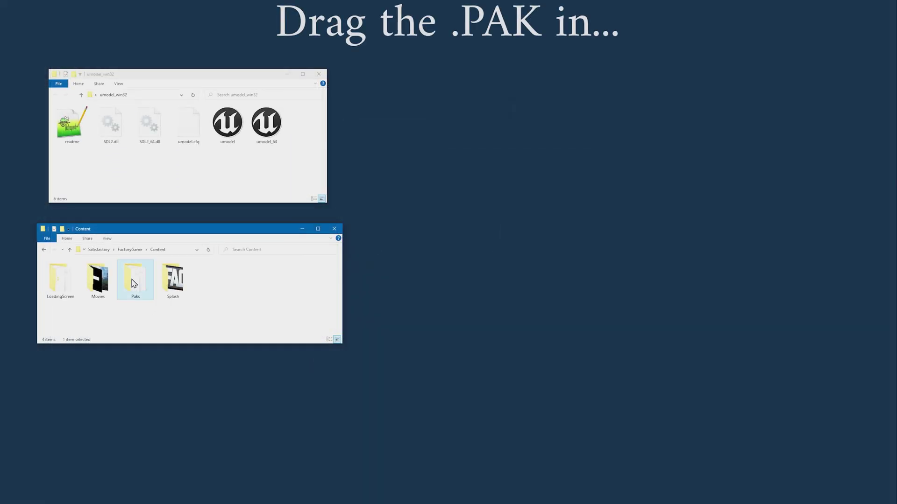
- Drop the Paks folder onto umodel_64.exe to load the game packages in UE Viewer
{"action": "left_click_drag", "start_coordinate": [137, 289], "coordinate": [271, 134]}
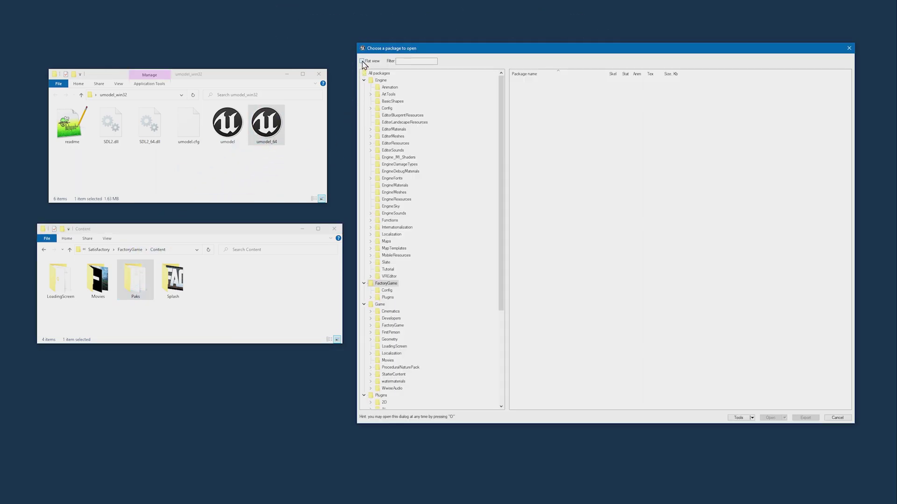
- Switch to a flat package list and open SM_FusedModularFrame_01.uasset
{"action": "left_click", "coordinate": [363, 62]}
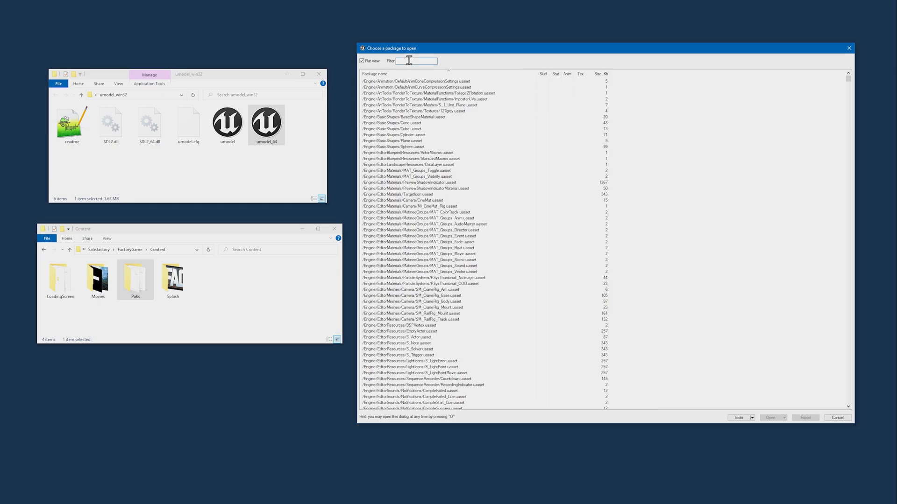
{"action": "type", "text": "fuse"}
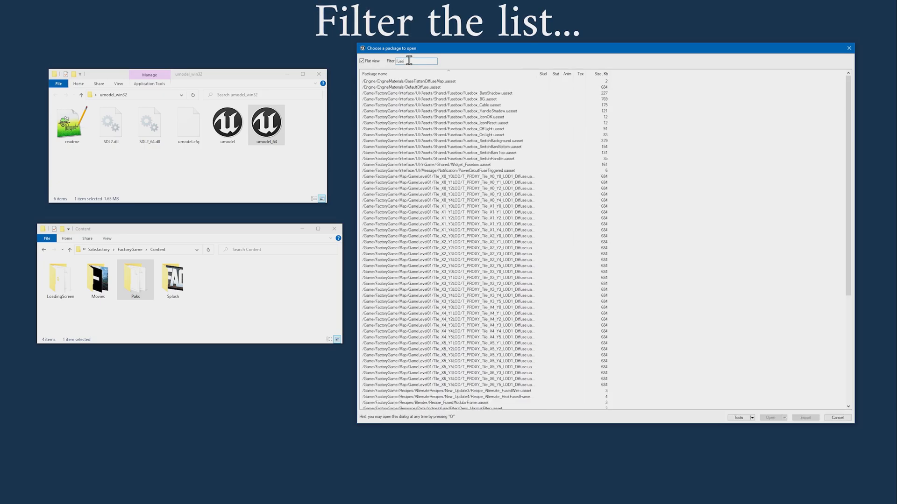
{"action": "type", "text": "d"}
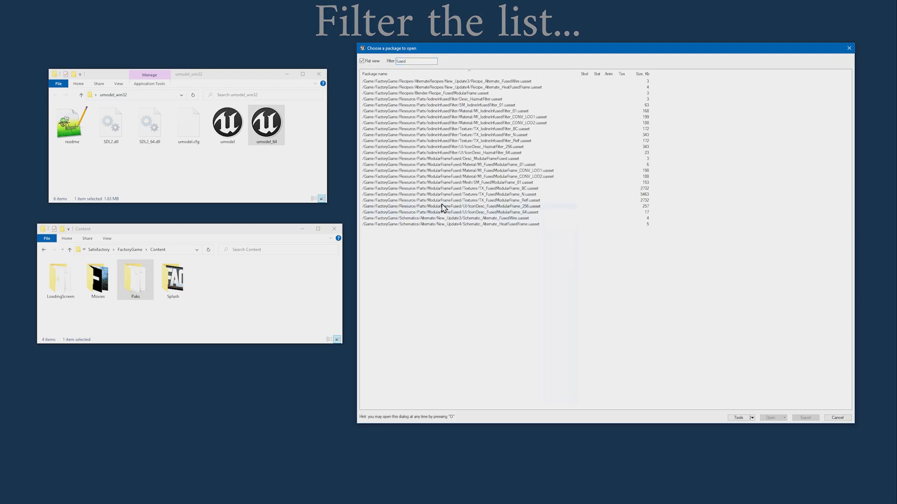
{"action": "left_click", "coordinate": [448, 183]}
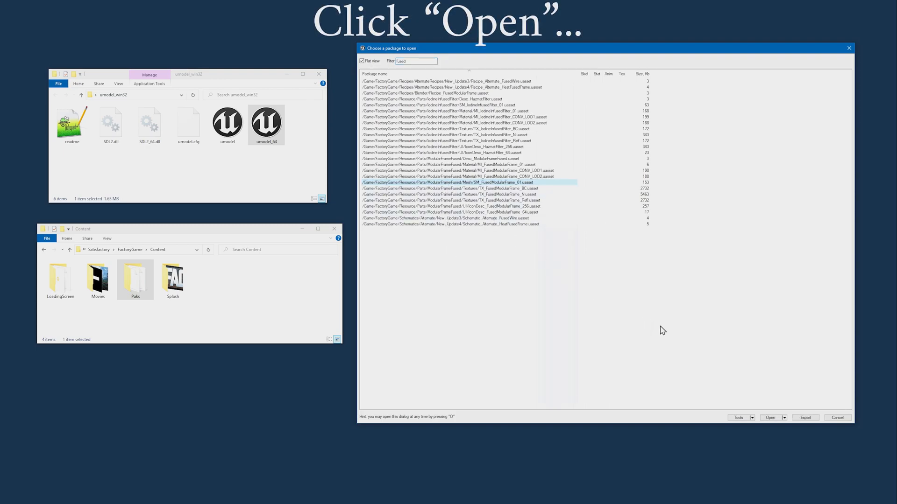
{"action": "left_click", "coordinate": [771, 417]}
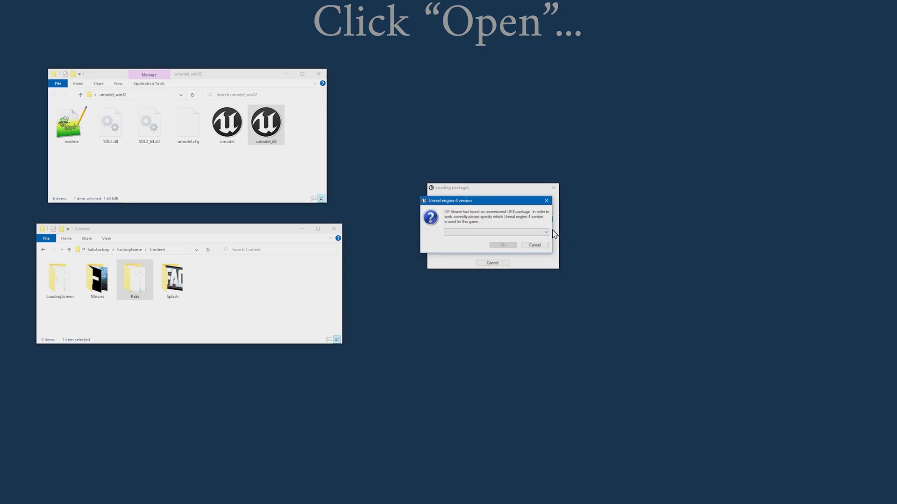
- Specify Unreal engine 4.25 as the game version and load the mesh
{"action": "left_click", "coordinate": [553, 234]}
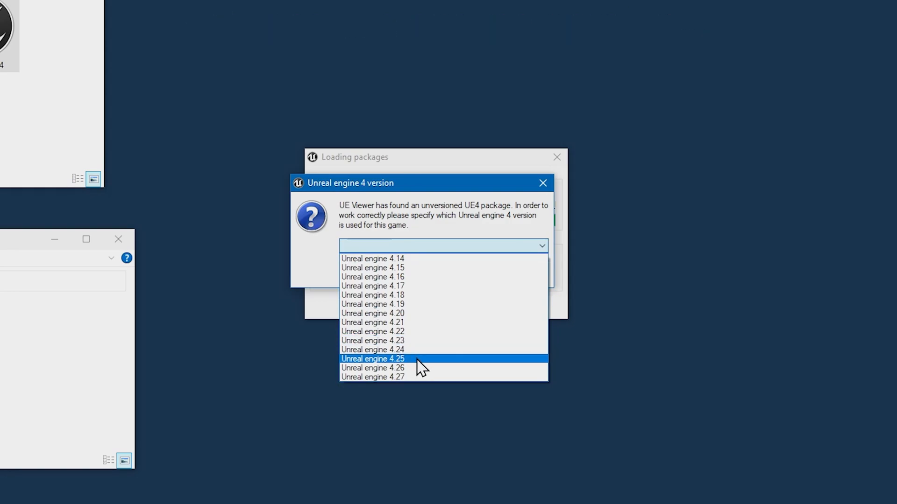
{"action": "left_click", "coordinate": [419, 359]}
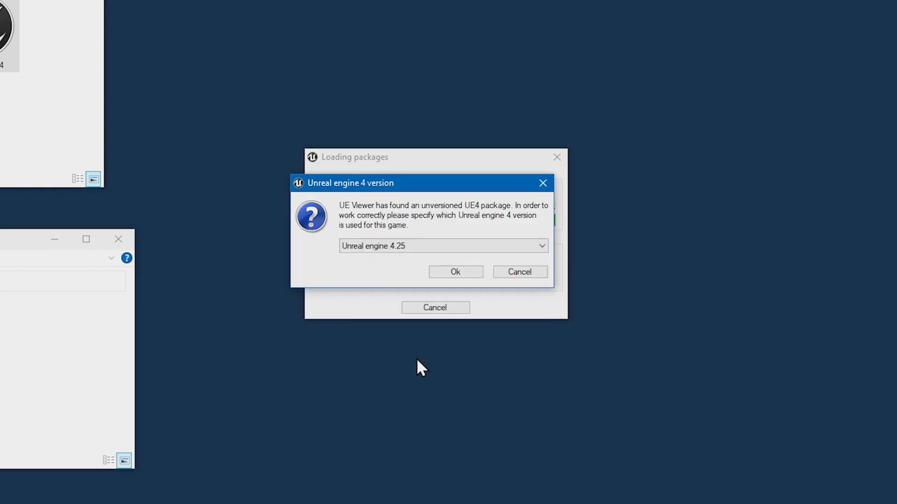
{"action": "left_click", "coordinate": [351, 276]}
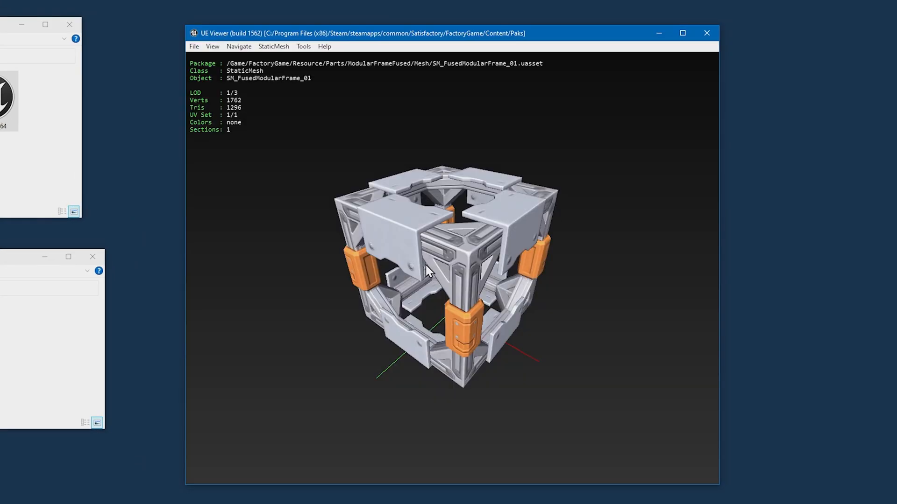
- Export the current mesh via Tools, keeping ActorX (pskx) format, and confirm
{"action": "left_click", "coordinate": [303, 46]}
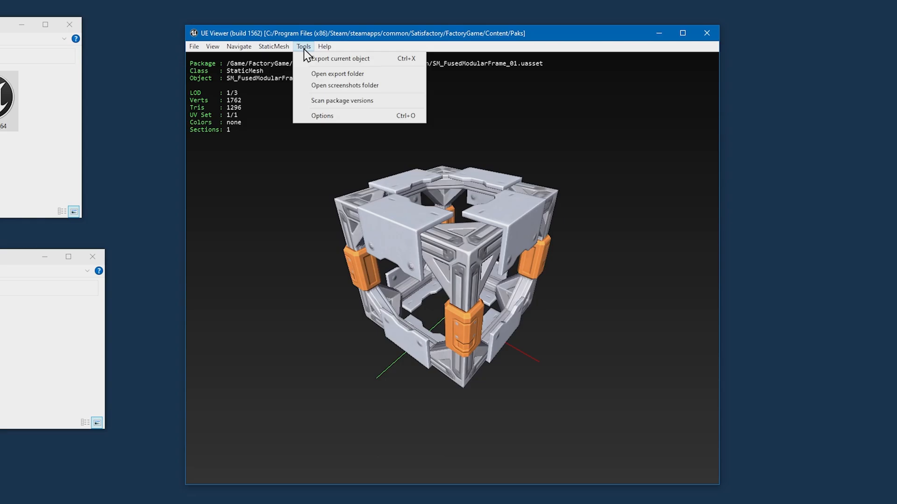
{"action": "left_click", "coordinate": [340, 60]}
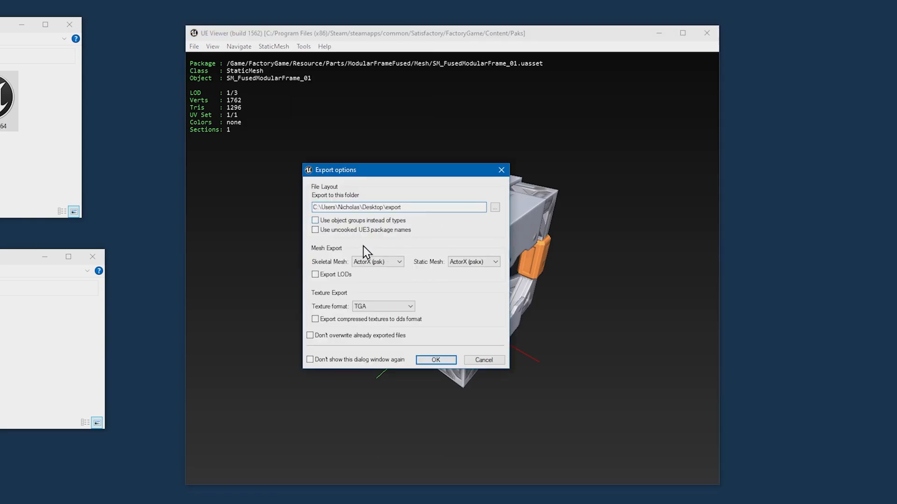
{"action": "left_click", "coordinate": [399, 263]}
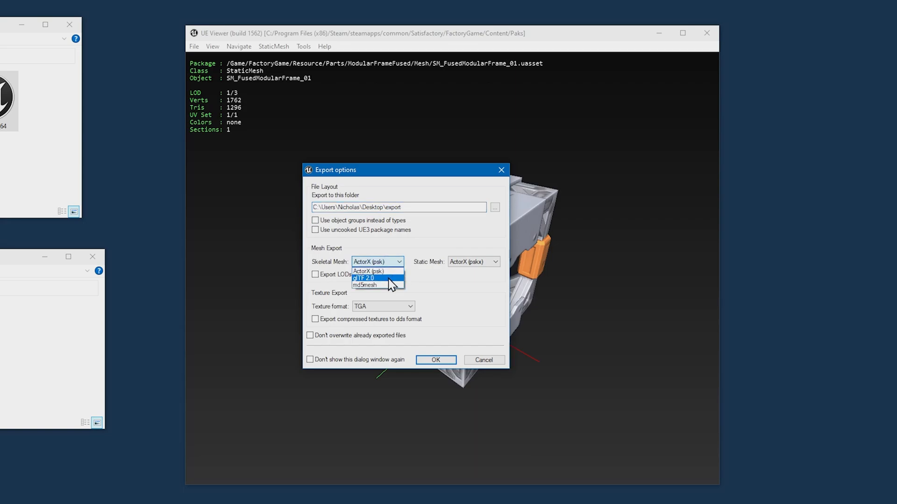
{"action": "left_click", "coordinate": [436, 360]}
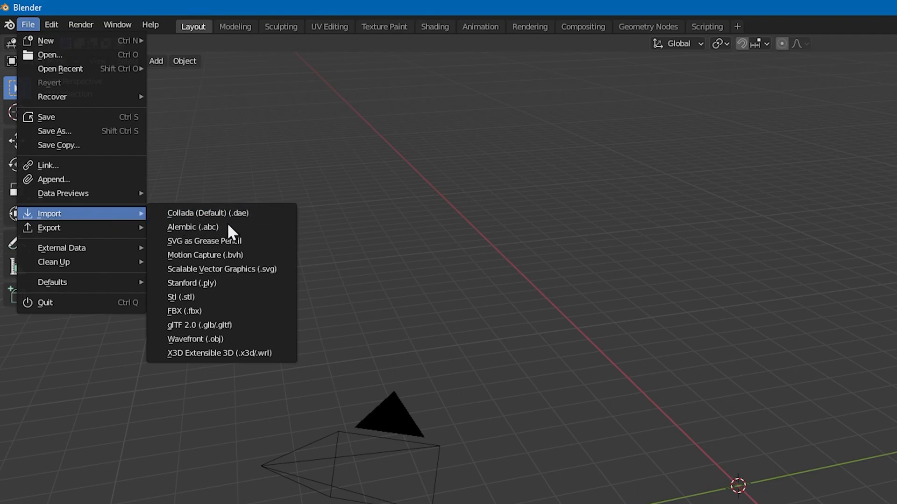
- Install io_import_scene_unreal_psa_psk_280.py from Preferences > Add-ons and enable it
{"action": "left_click", "coordinate": [52, 24]}
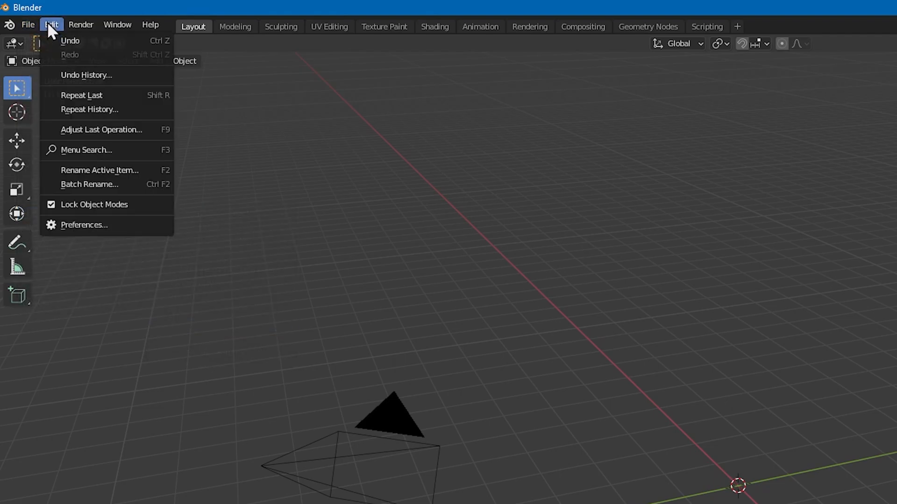
{"action": "left_click", "coordinate": [84, 225]}
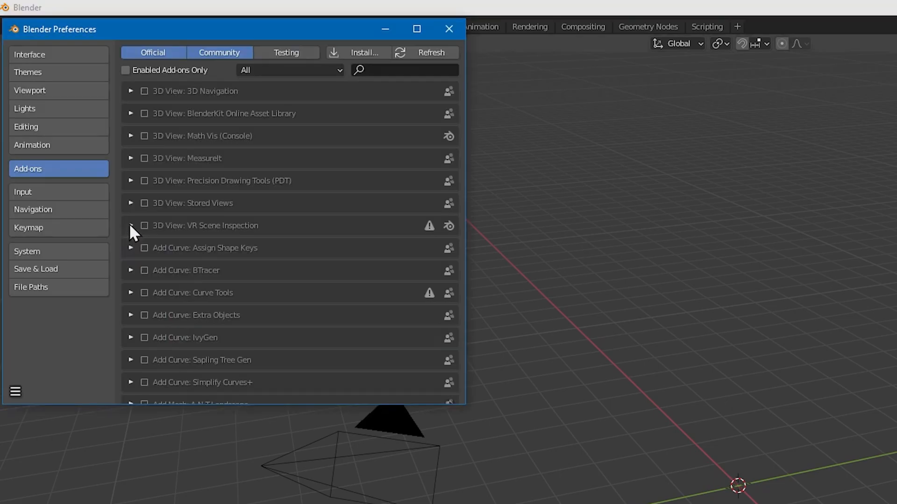
{"action": "left_click", "coordinate": [364, 52]}
{"action": "left_click", "coordinate": [288, 73]}
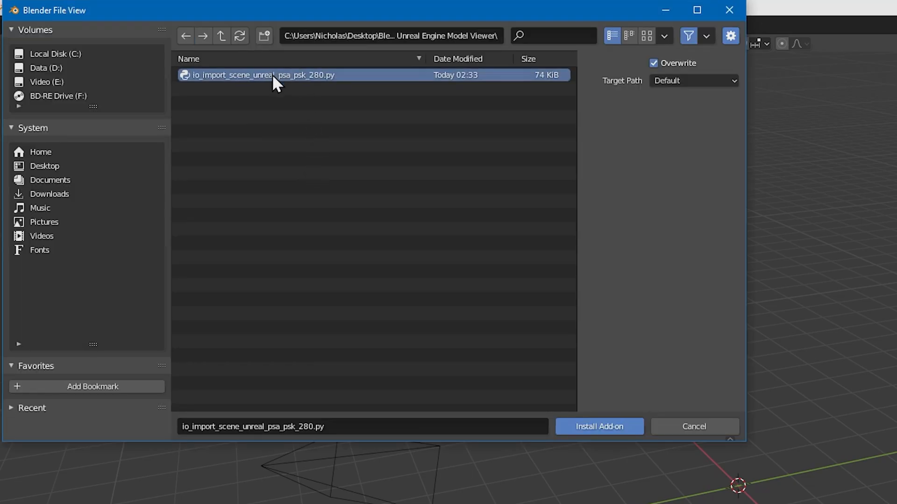
{"action": "left_click", "coordinate": [572, 432]}
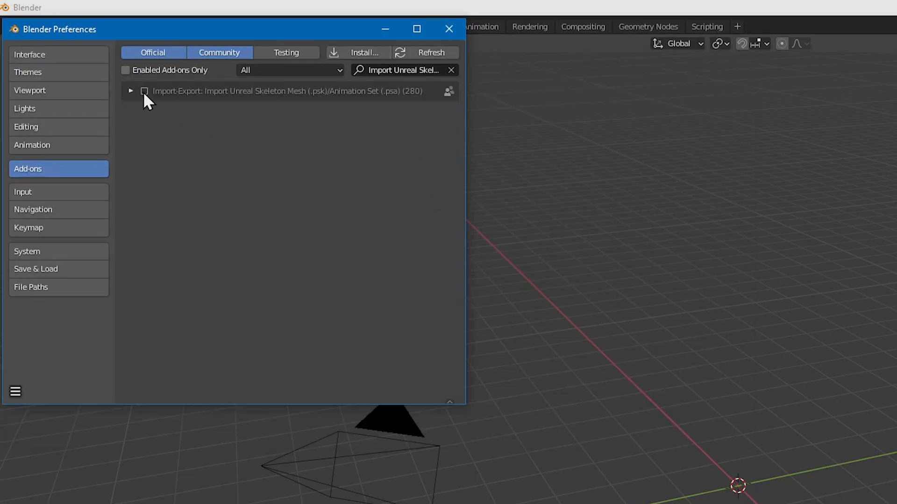
{"action": "left_click", "coordinate": [144, 91]}
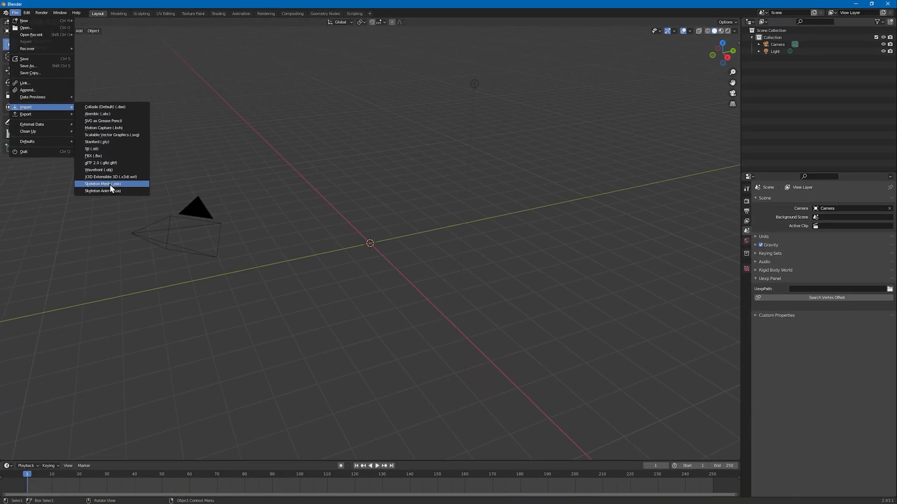
- Import the exported .psk frame mesh, orbit to inspect it textured, and start exporting it onward
{"action": "left_click", "coordinate": [109, 184]}
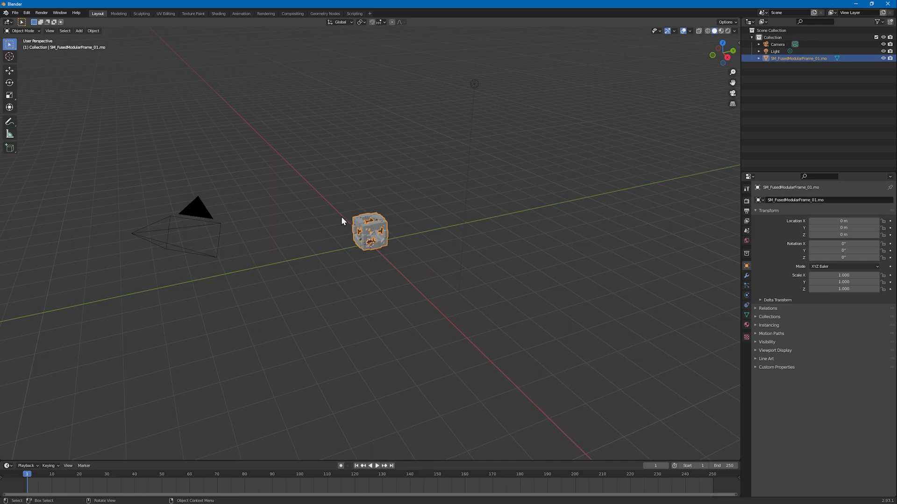
{"action": "scroll", "coordinate": [339, 232], "scroll_direction": "up", "scroll_amount": 2}
{"action": "scroll", "coordinate": [342, 232], "scroll_direction": "up", "scroll_amount": 3}
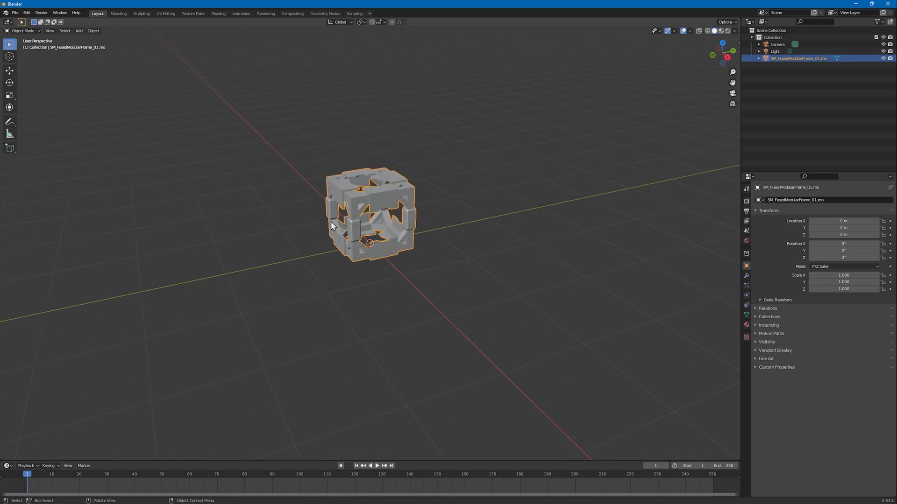
{"action": "scroll", "coordinate": [336, 225], "scroll_direction": "up", "scroll_amount": 3}
{"action": "scroll", "coordinate": [330, 222], "scroll_direction": "up", "scroll_amount": 1}
{"action": "left_click", "coordinate": [249, 232]}
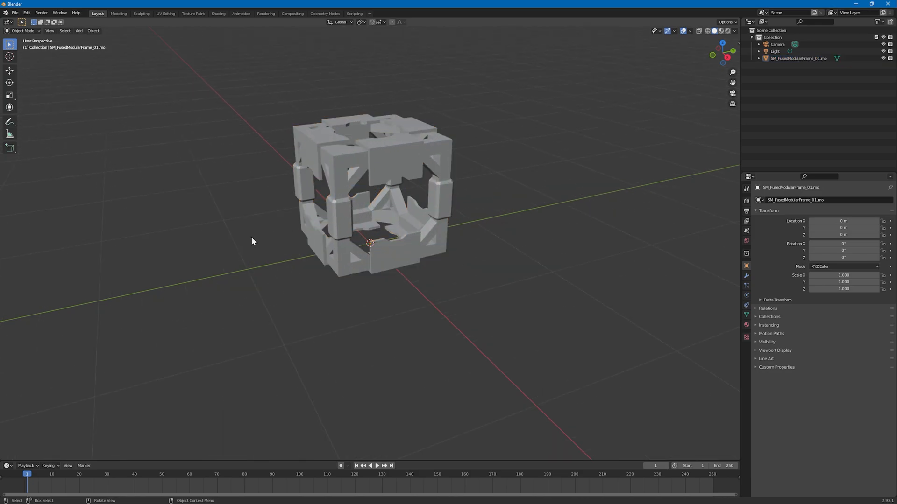
{"action": "middle_click_drag", "start_coordinate": [255, 214], "coordinate": [206, 211]}
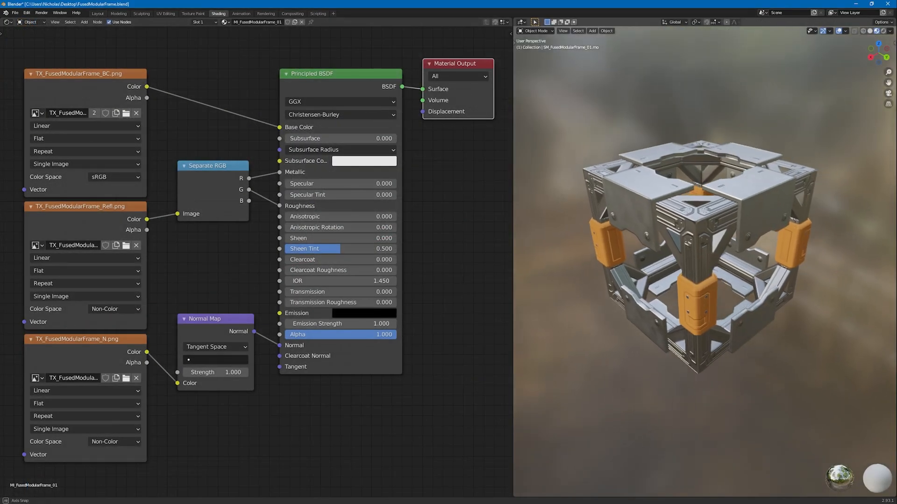
{"action": "mouse_move", "coordinate": [701, 280]}
{"action": "middle_mouse_down"}
{"action": "mouse_move", "coordinate": [524, 470]}
{"action": "mouse_move", "coordinate": [701, 386]}
{"action": "mouse_move", "coordinate": [529, 294]}
{"action": "middle_mouse_up"}
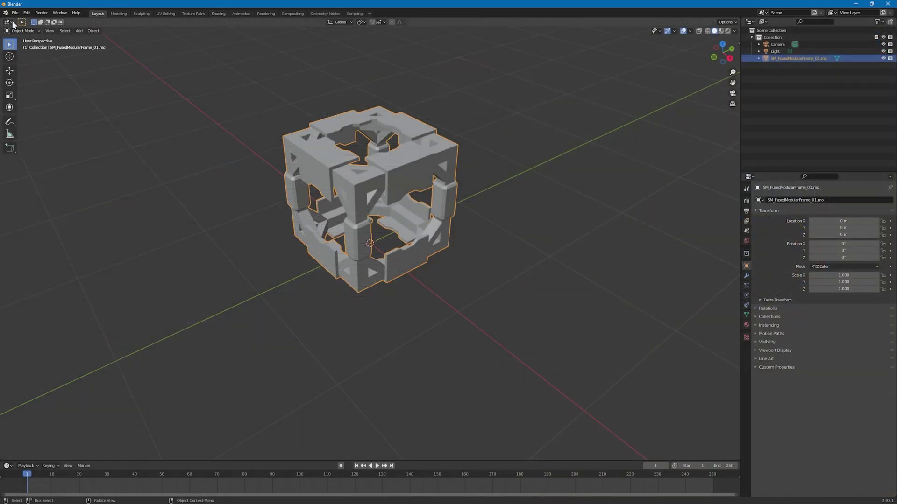
{"action": "left_click", "coordinate": [14, 13]}
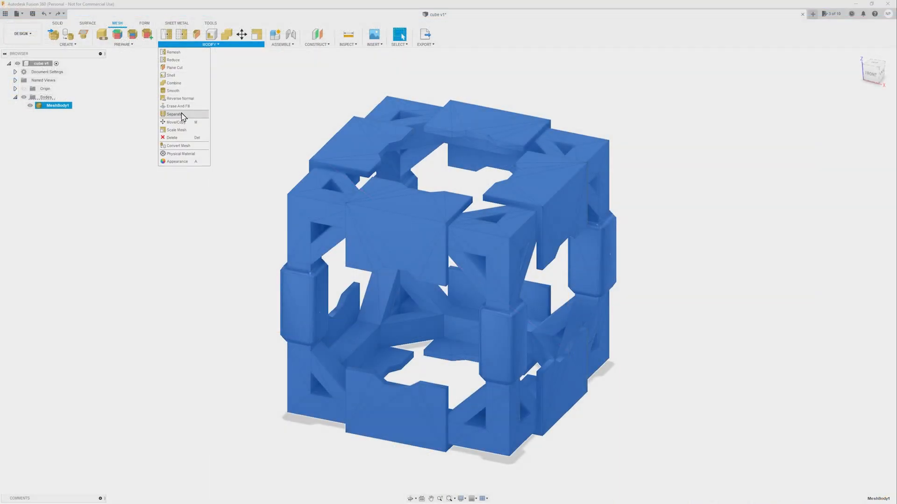
- Separate the frame mesh into individual bodies and review the resulting pieces
{"action": "left_click", "coordinate": [174, 114]}
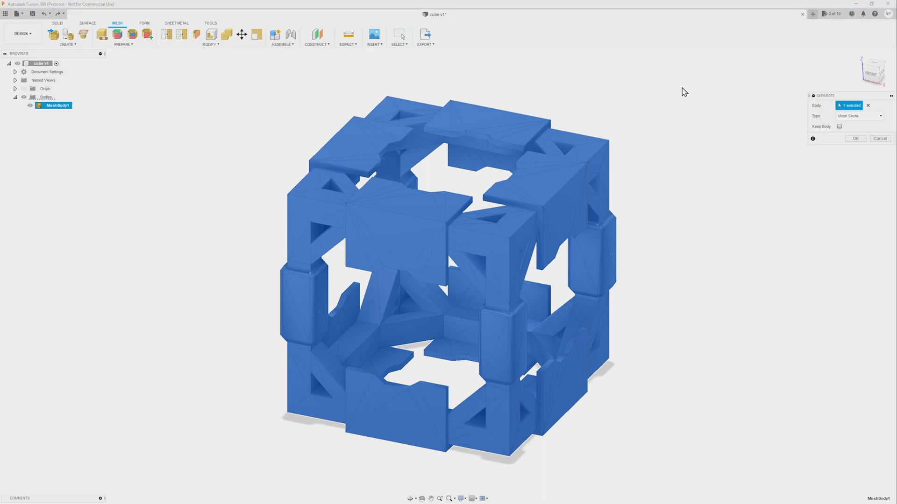
{"action": "left_click", "coordinate": [855, 139]}
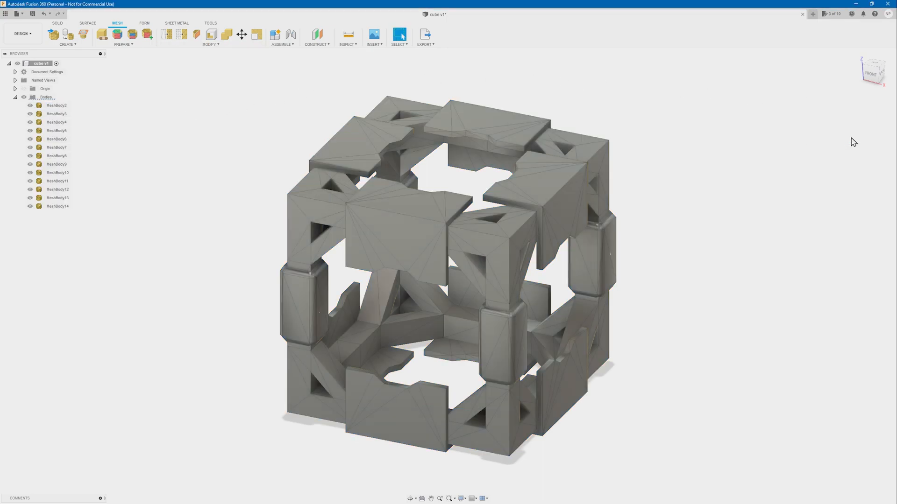
{"action": "left_click", "coordinate": [58, 105]}
{"action": "left_click", "coordinate": [56, 114]}
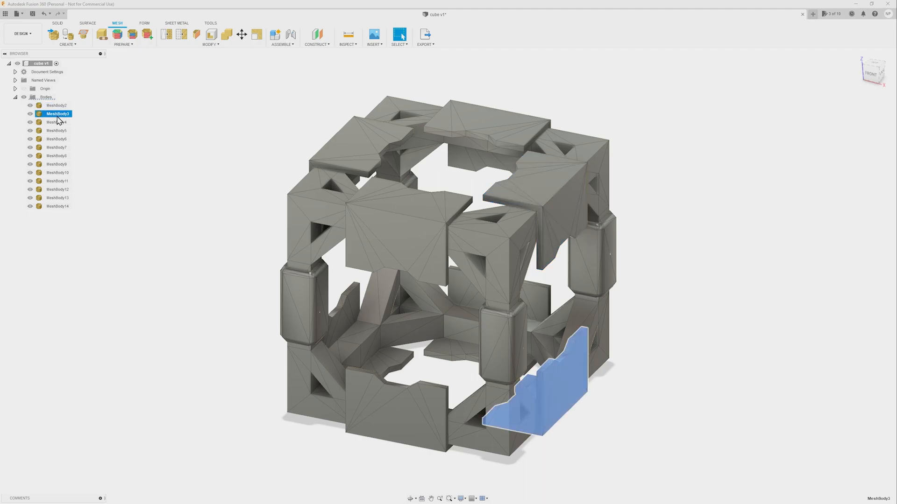
{"action": "key", "text": "ctrl+a"}
- Convert the corner mesh piece (MeshBody2) into a solid body
{"action": "left_click", "coordinate": [210, 45]}
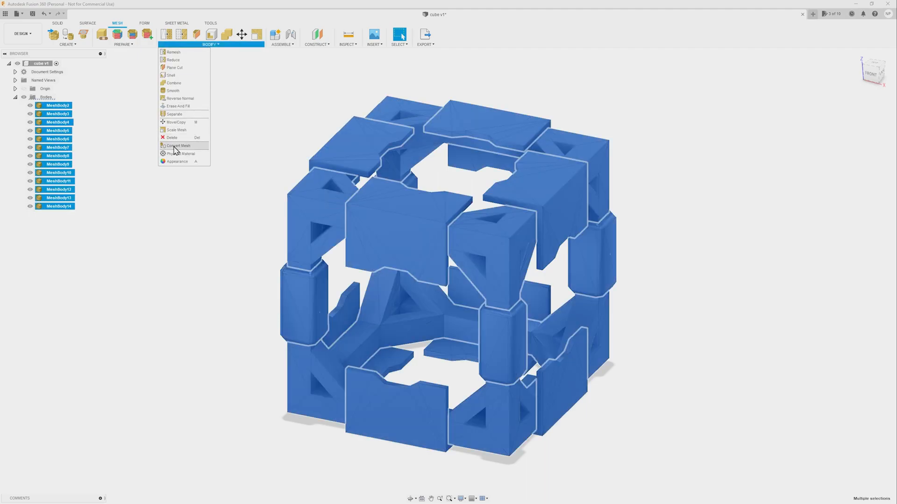
{"action": "left_click", "coordinate": [174, 150]}
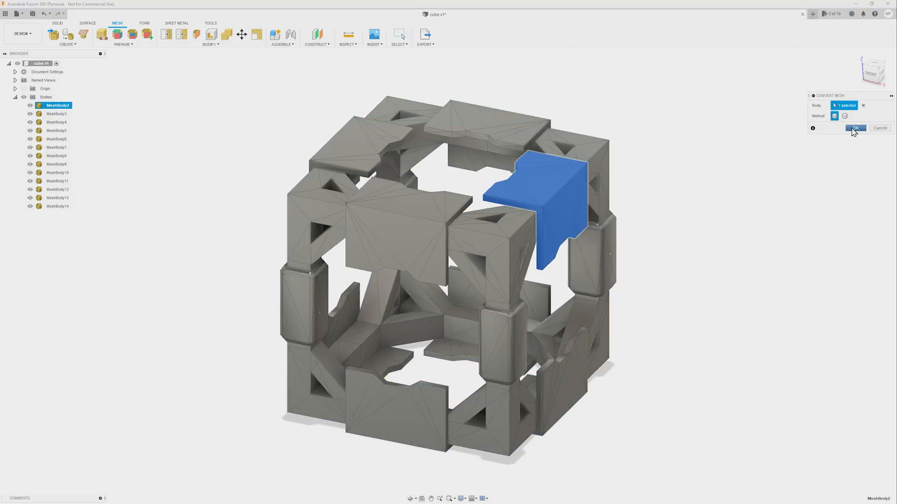
{"action": "left_click", "coordinate": [853, 131]}
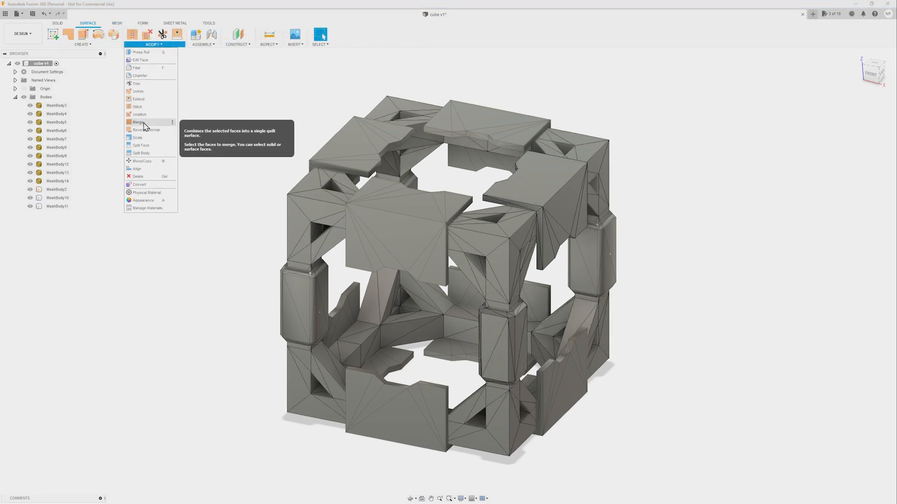
- Merge the triangulated outer and inner wall faces of the converted corner piece
{"action": "left_click", "coordinate": [139, 123]}
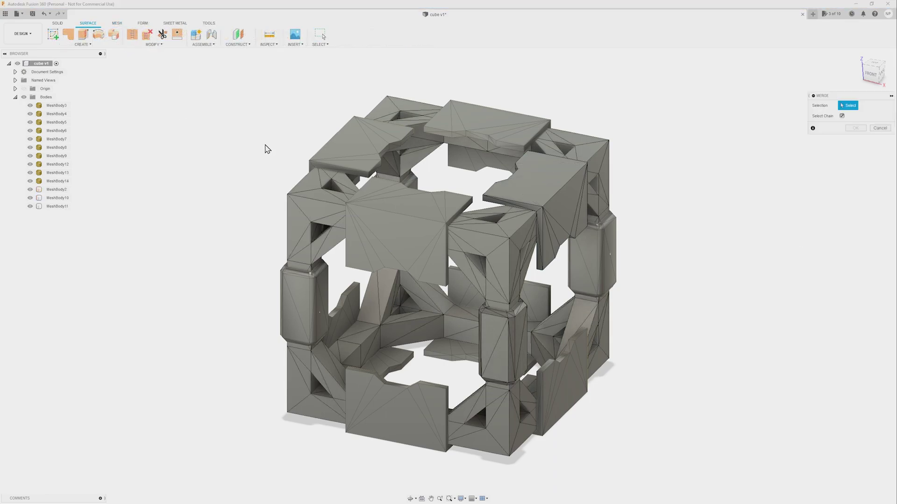
{"action": "left_click", "coordinate": [566, 224]}
{"action": "left_click", "coordinate": [856, 128]}
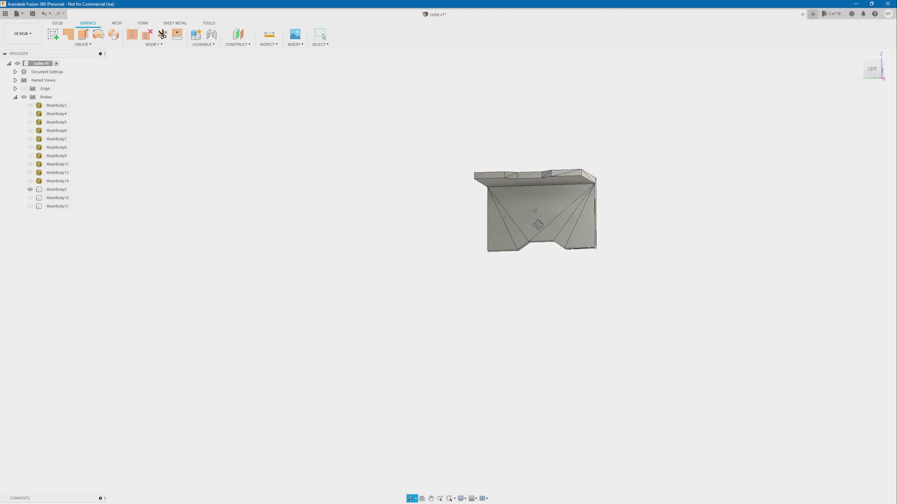
{"action": "middle_click_drag", "start_coordinate": [538, 224], "coordinate": [533, 211], "text": "shift"}
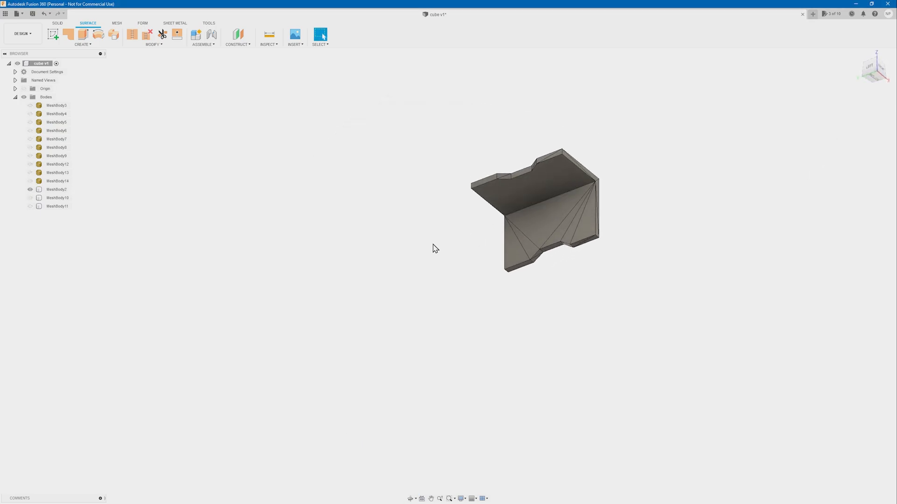
{"action": "left_click", "coordinate": [544, 234]}
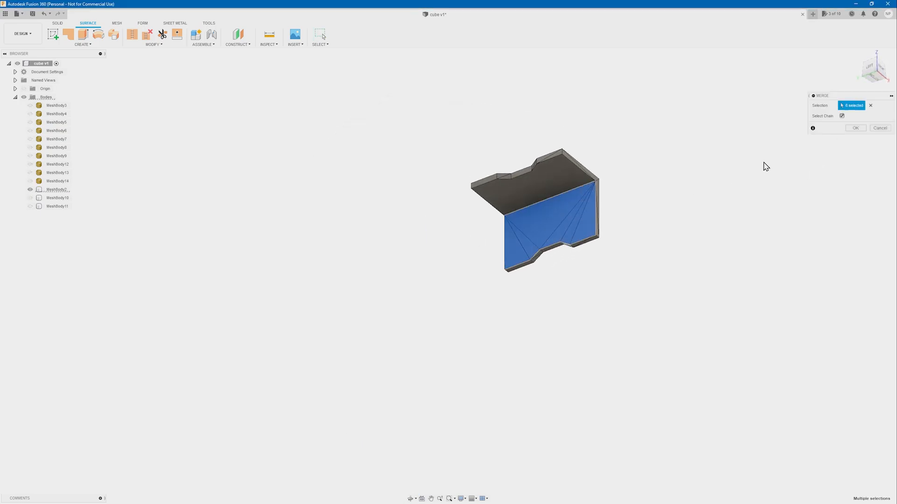
{"action": "left_click", "coordinate": [855, 128]}
{"action": "middle_click_drag", "start_coordinate": [708, 198], "coordinate": [659, 218], "text": "shift"}
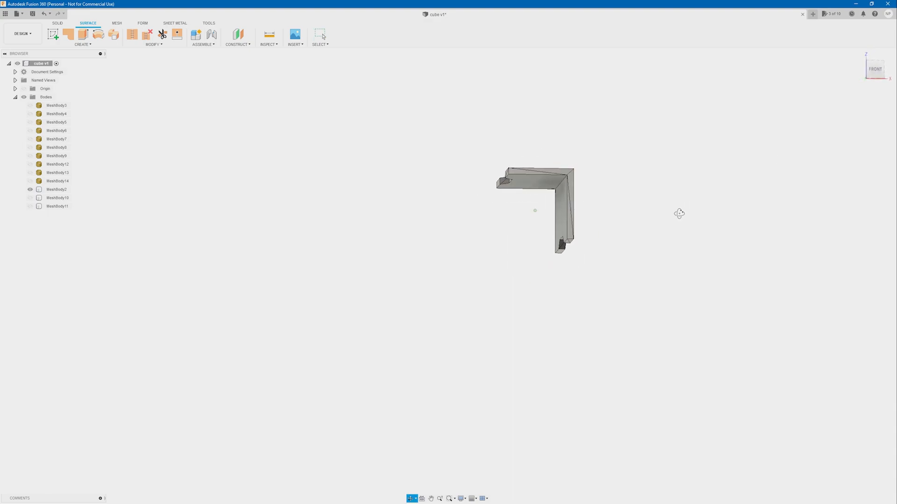
{"action": "scroll", "coordinate": [660, 218], "scroll_direction": "up", "scroll_amount": 2}
{"action": "right_click", "coordinate": [600, 186]}
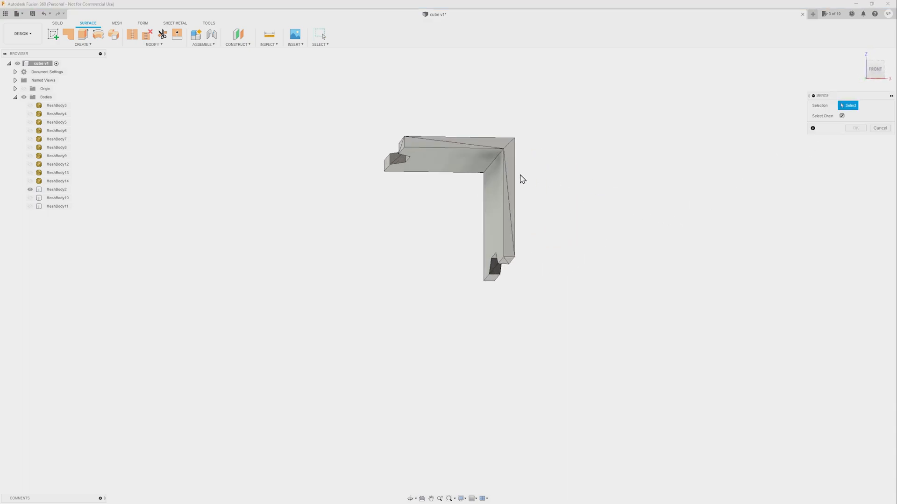
{"action": "left_click", "coordinate": [510, 176]}
- Finish the face merge, then step the ModularFrameFused history through the plate's wedge tabs
{"action": "left_click", "coordinate": [857, 129]}
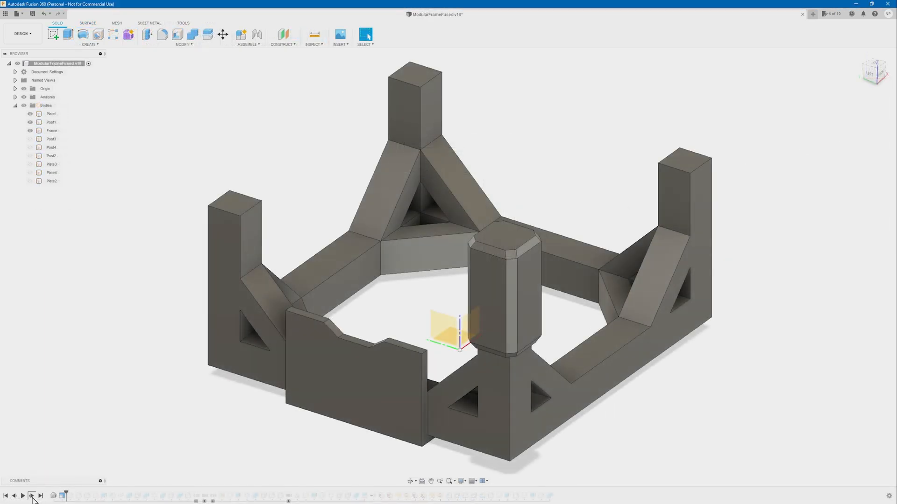
{"action": "left_click", "coordinate": [32, 497]}
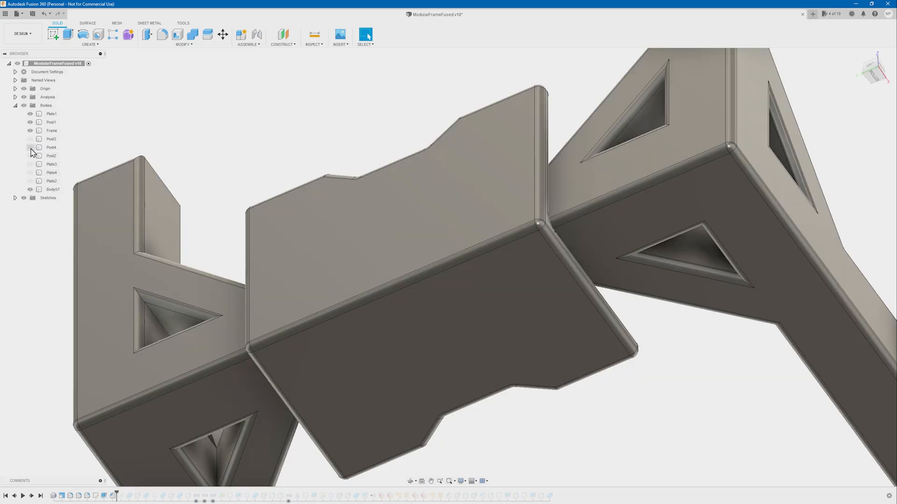
{"action": "left_click", "coordinate": [31, 131]}
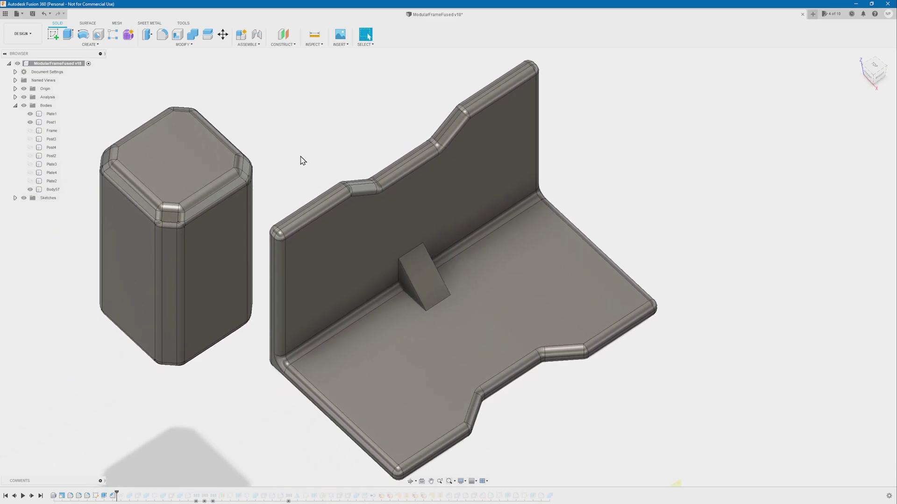
{"action": "left_click", "coordinate": [32, 496]}
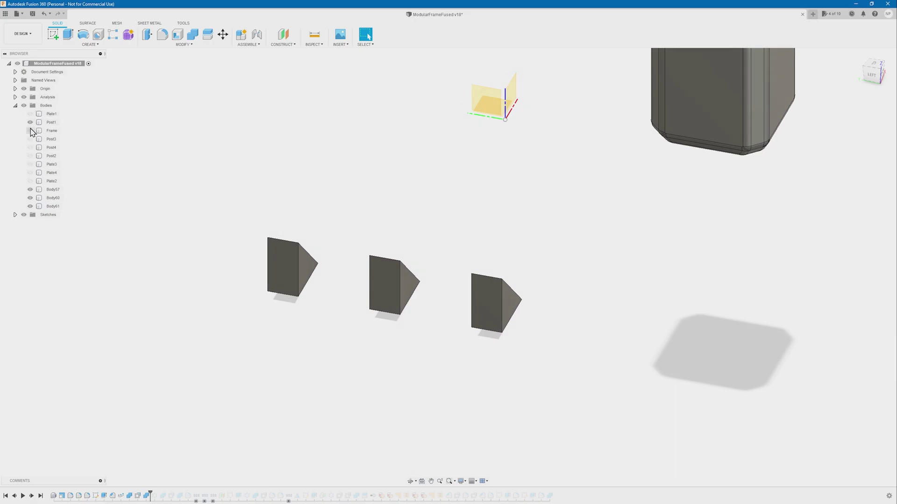
{"action": "left_click", "coordinate": [30, 131]}
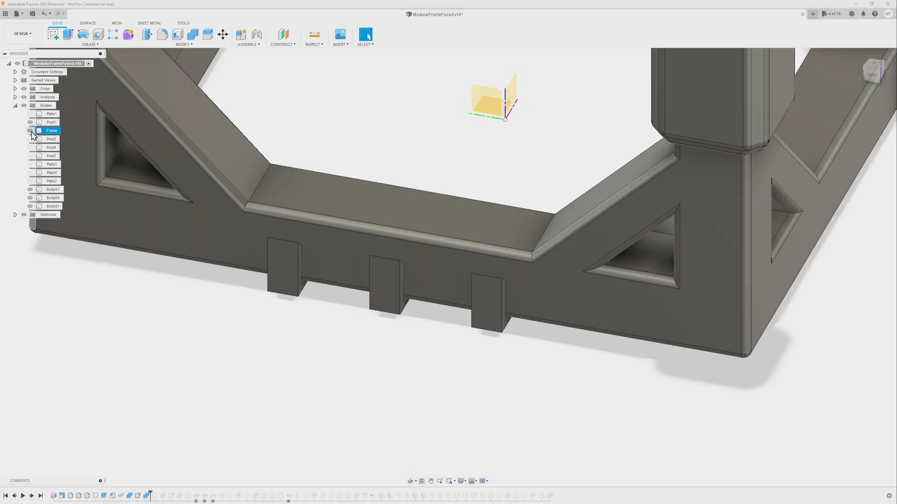
- Advance the history through the frame slots, patterned corner posts and corner bracket
{"action": "left_click", "coordinate": [32, 496]}
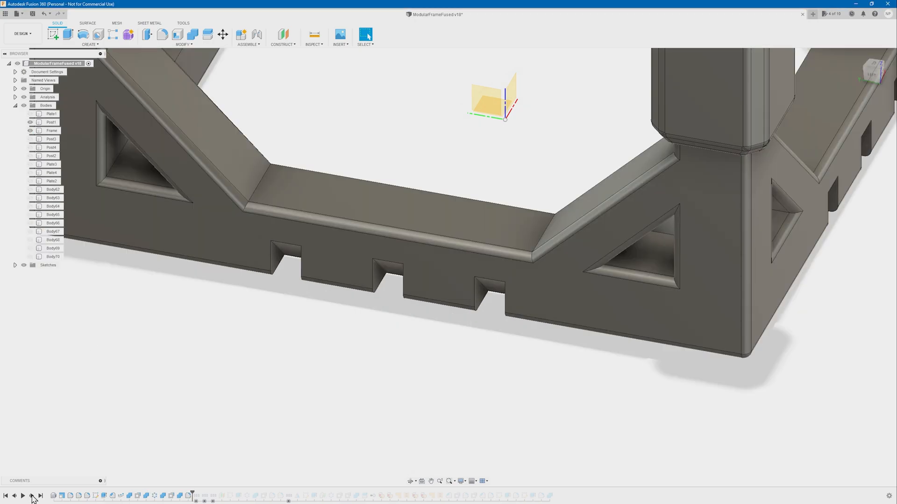
{"action": "left_click", "coordinate": [30, 131]}
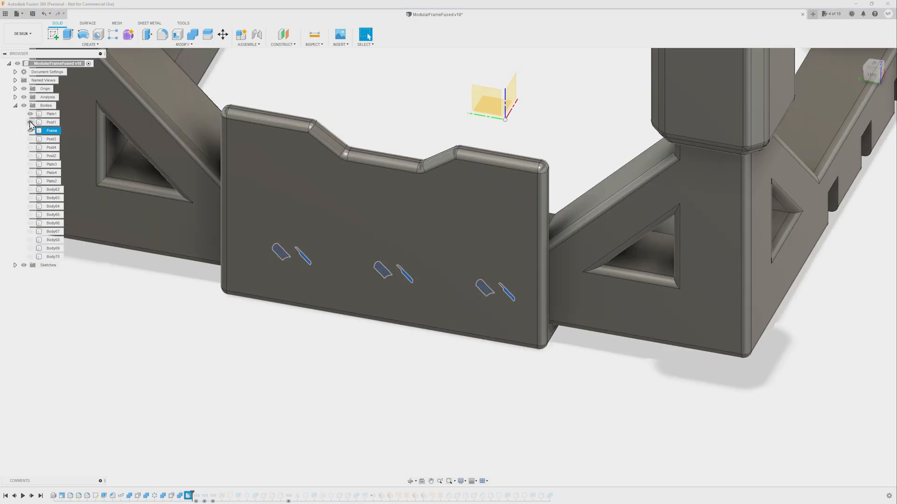
{"action": "middle_click_drag", "start_coordinate": [301, 211], "coordinate": [302, 333], "text": "shift"}
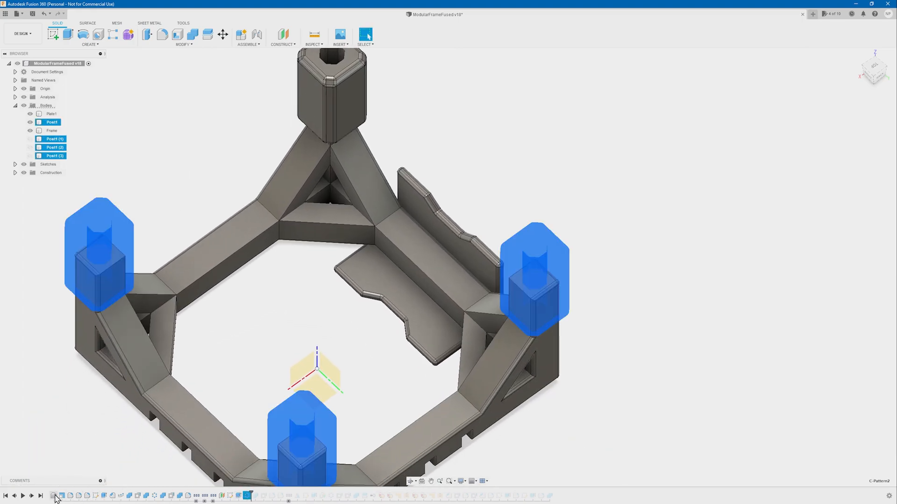
{"action": "left_click", "coordinate": [32, 496]}
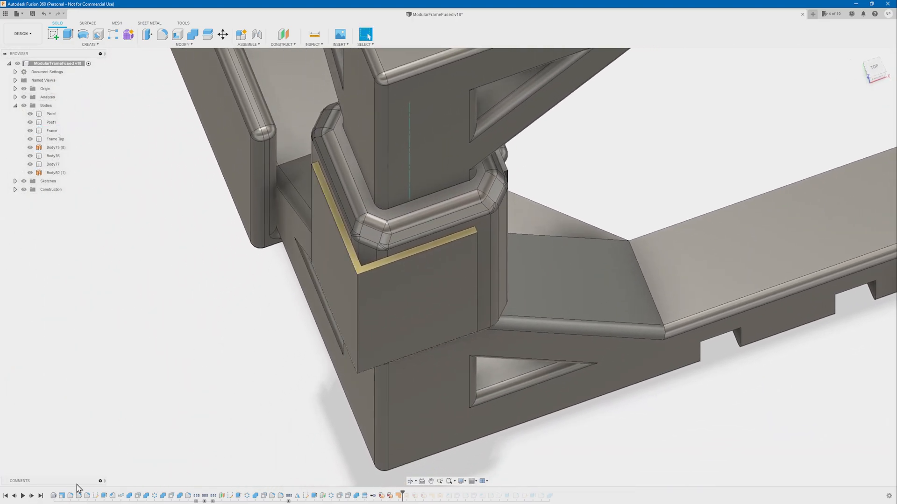
{"action": "left_click", "coordinate": [33, 496]}
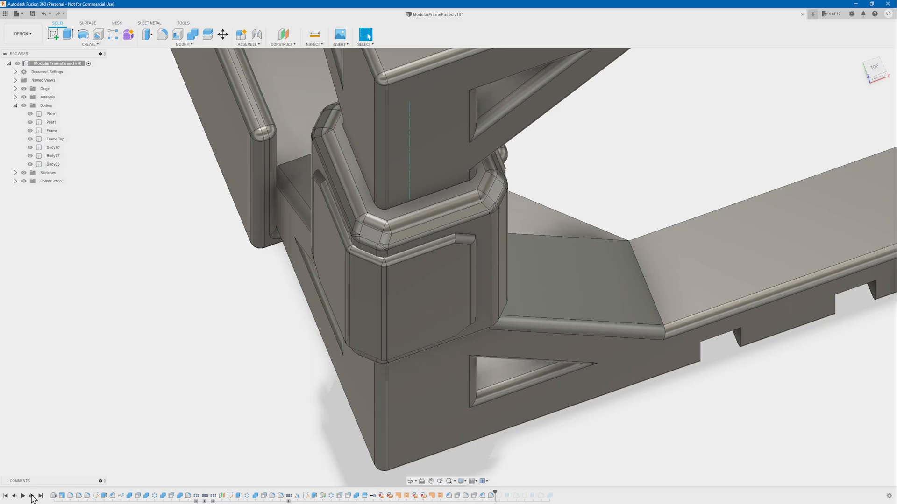